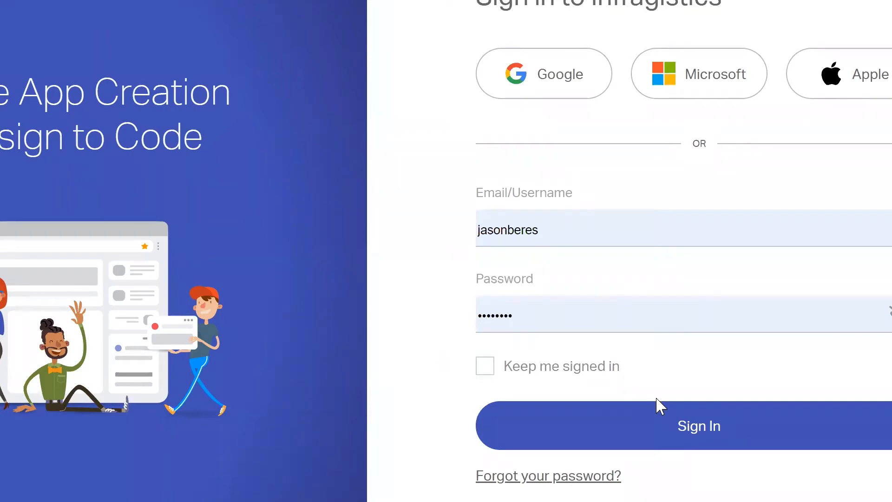
- Submit the entered username and password to sign in to App Builder
left_click(683, 425)
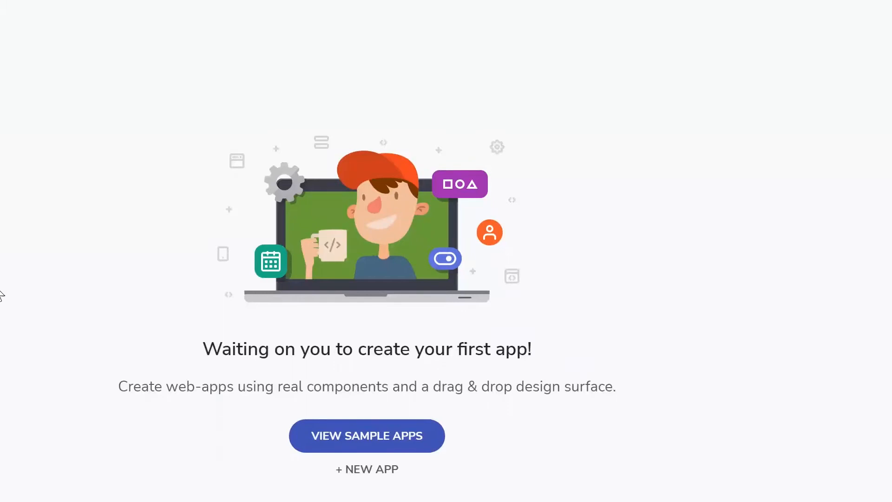
- Start a new app from SAMPLE APPS, paging the carousel to pick the Task management sample
left_click(364, 470)
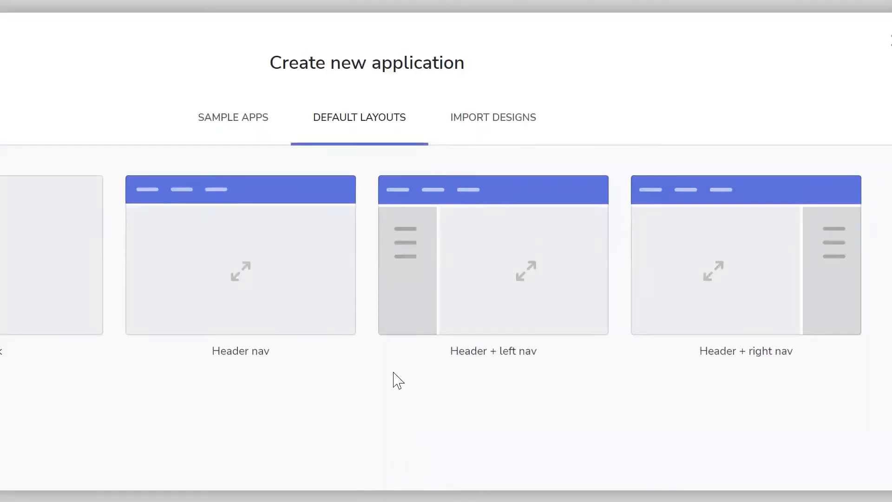
left_click(259, 124)
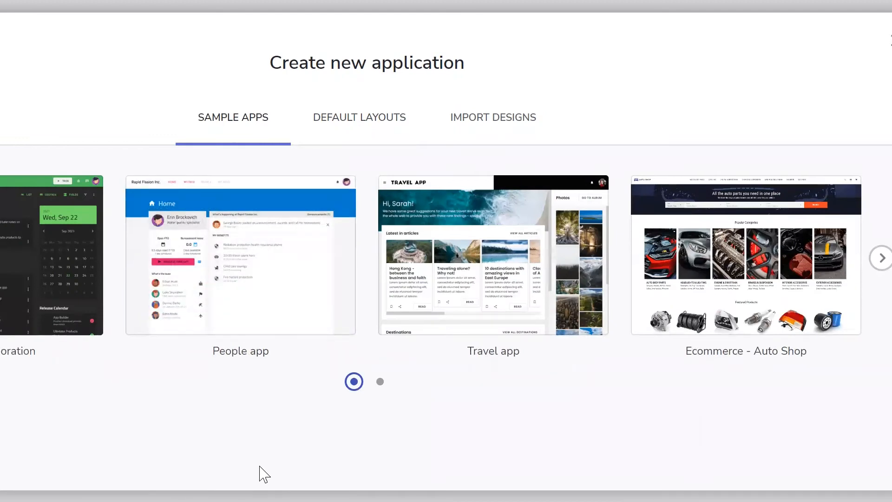
mouse_move(425, 302)
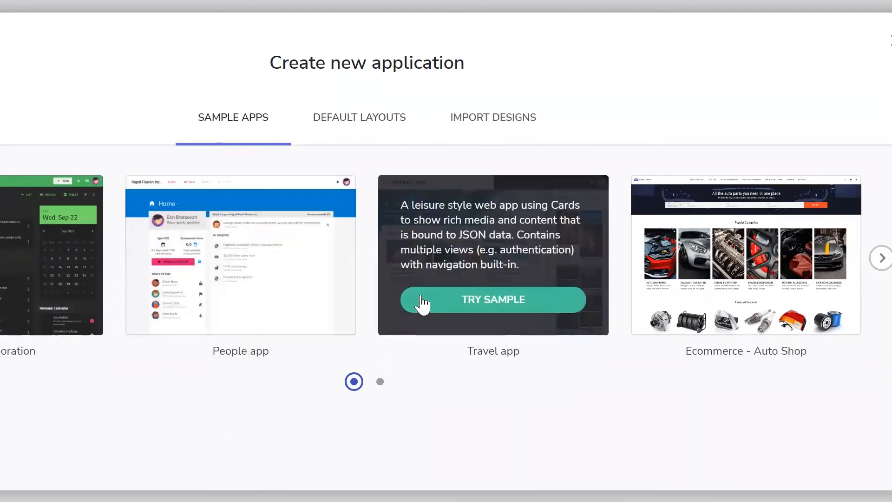
left_click(881, 262)
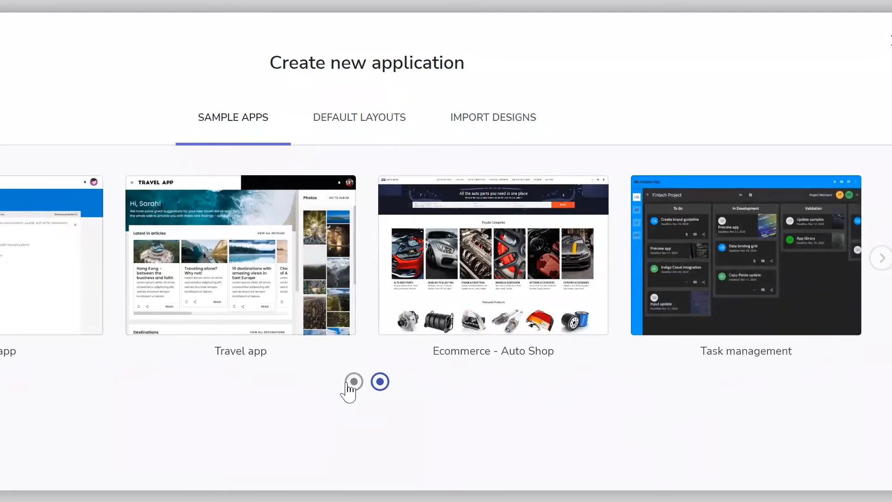
left_click(353, 382)
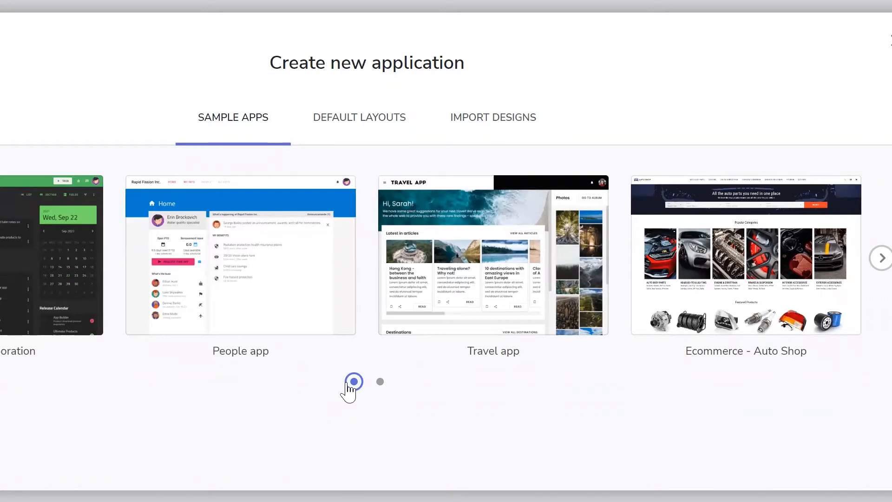
mouse_move(47, 258)
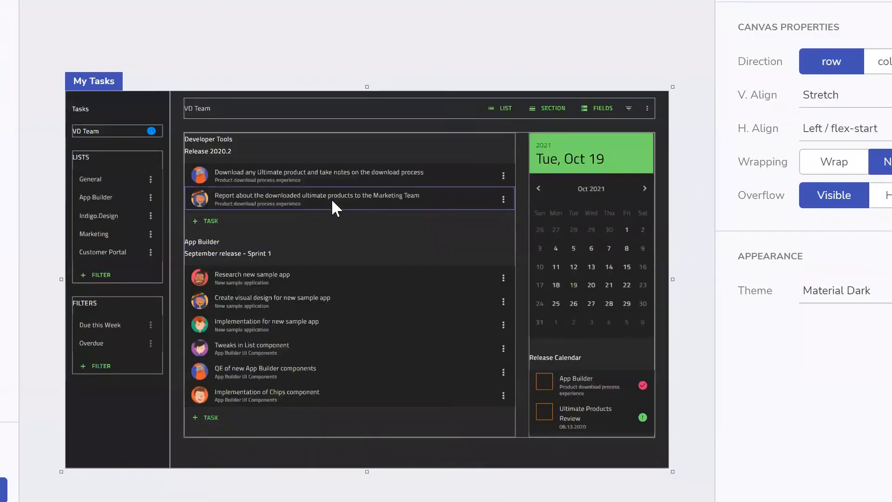
- Inspect the properties of the task rows, the General, Indigo.Design and Customer Portal rows, FILTER and LISTS
left_click(330, 198)
left_click(333, 177)
left_click(102, 176)
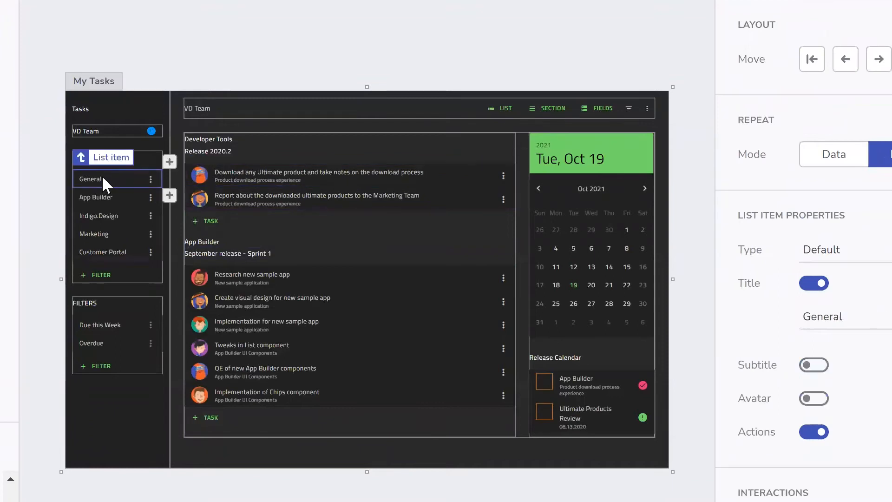
left_click(108, 216)
left_click(104, 254)
left_click(104, 273)
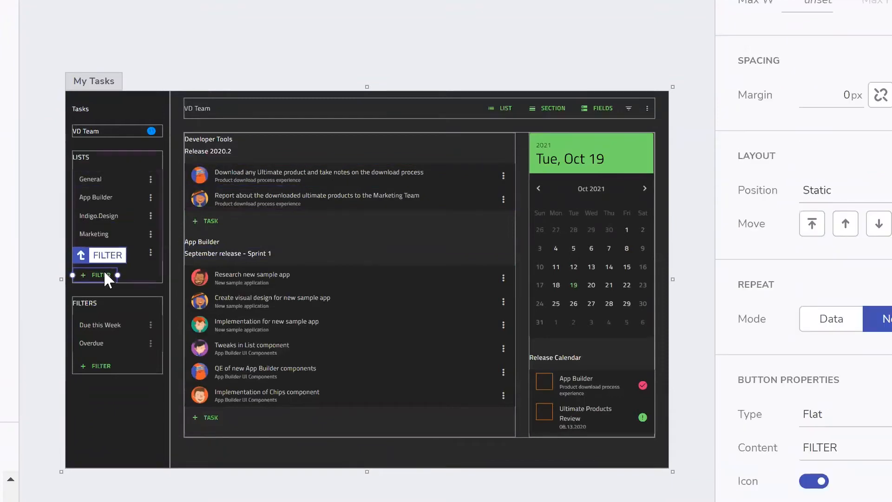
left_click(116, 156)
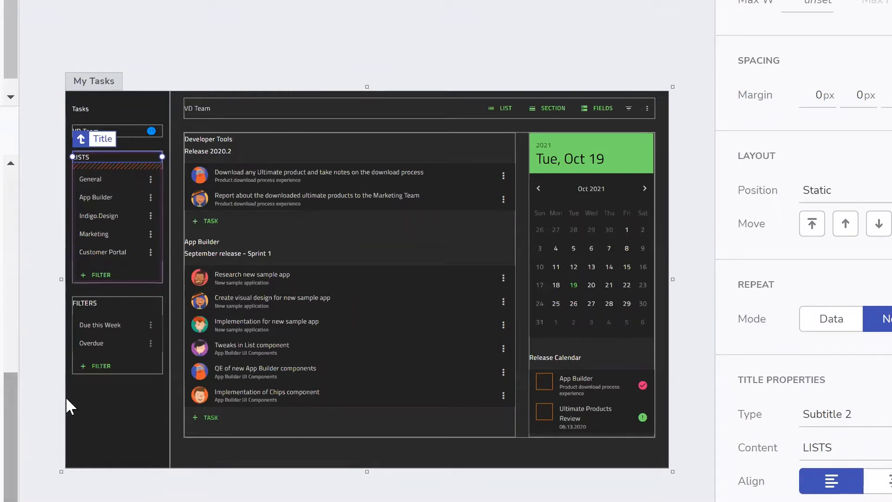
left_click(118, 249)
left_click(218, 318)
left_click(274, 297)
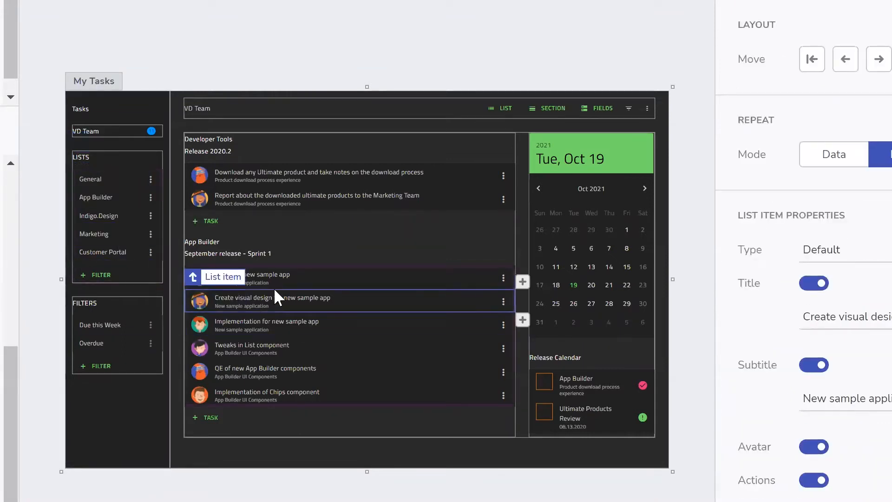
left_click(280, 281)
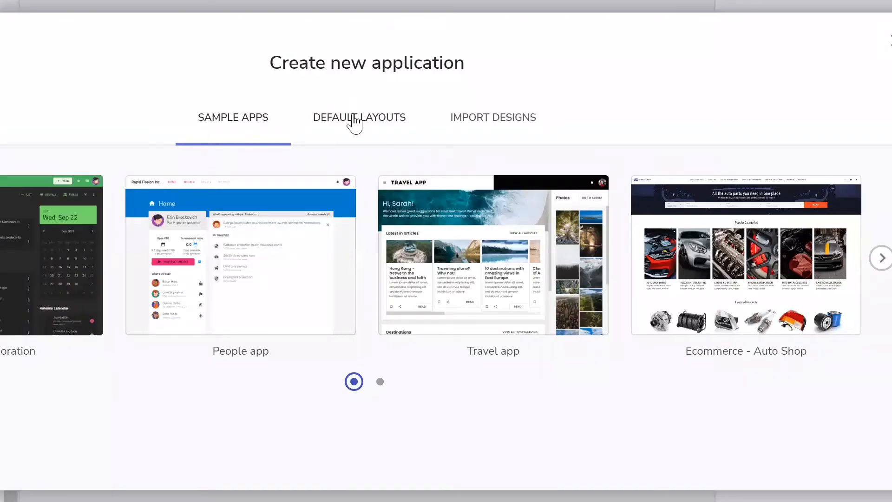
- Show the DEFAULT LAYOUTS tab in Create new application
left_click(354, 120)
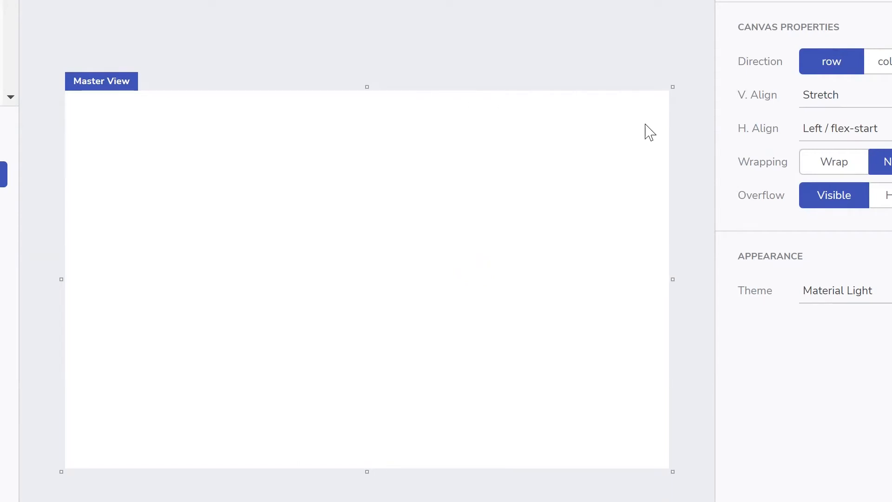
- Set Master View's Direction to col, V. Align to Top / flex-start and H. Align to Left
left_click(880, 65)
left_click(823, 62)
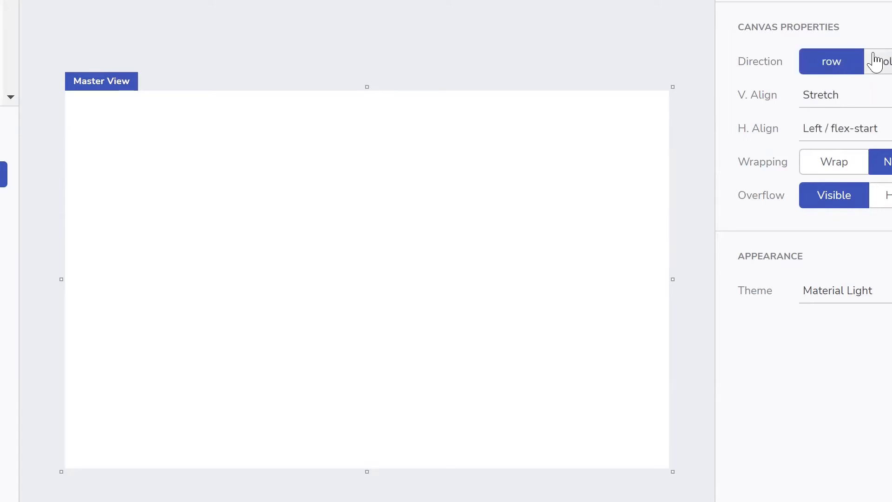
left_click(880, 63)
left_click(886, 97)
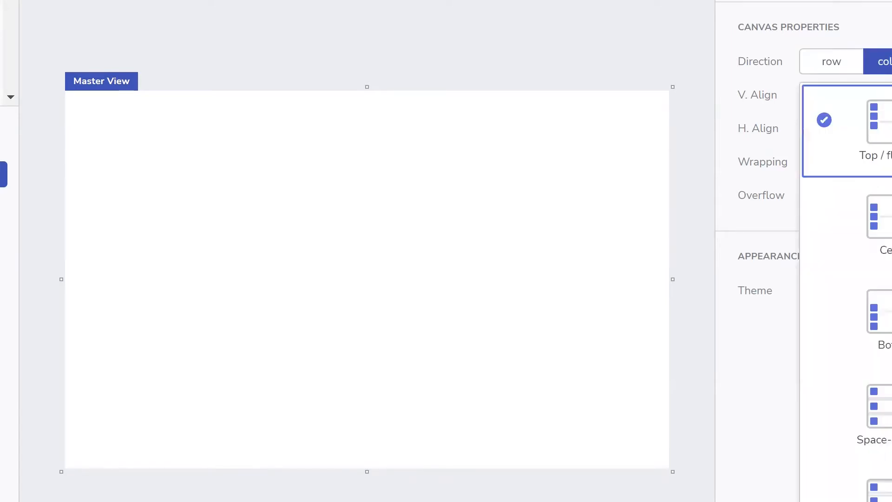
left_click(882, 129)
left_click(883, 128)
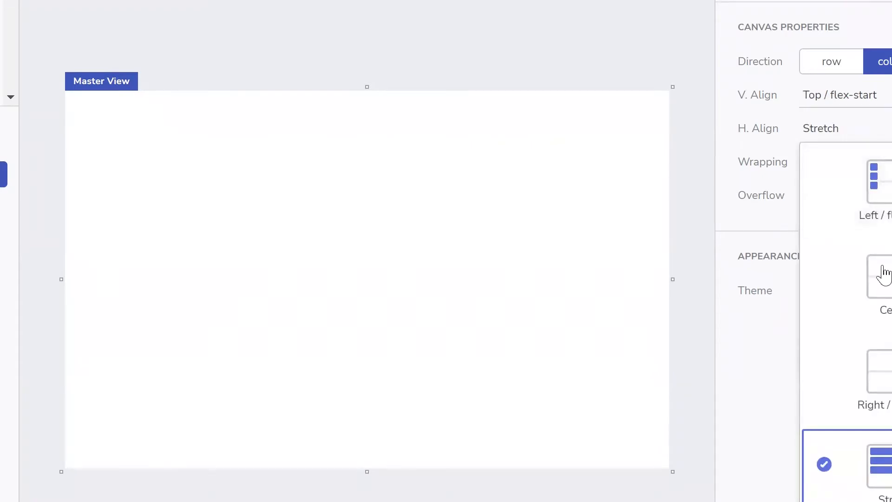
left_click(878, 186)
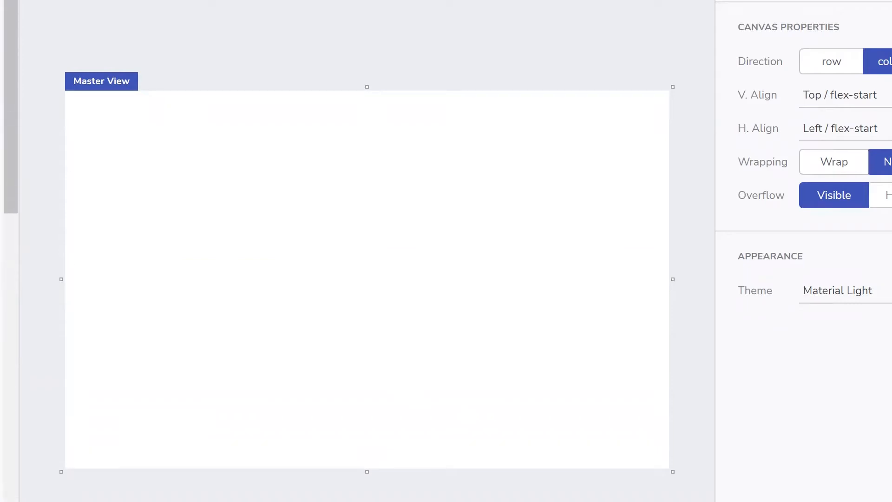
- Drag a Row layout to the top of Master View and dismiss the quick-add tip
left_click_drag(223, 144, 273, 174)
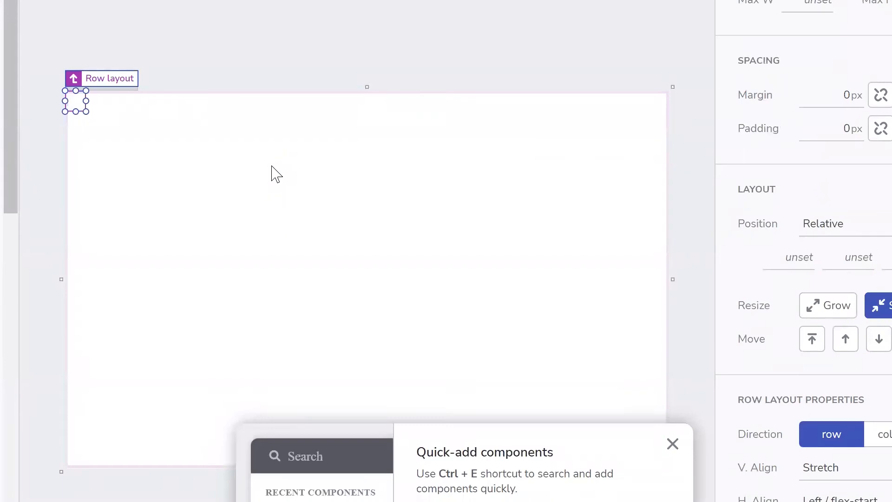
left_click(272, 166)
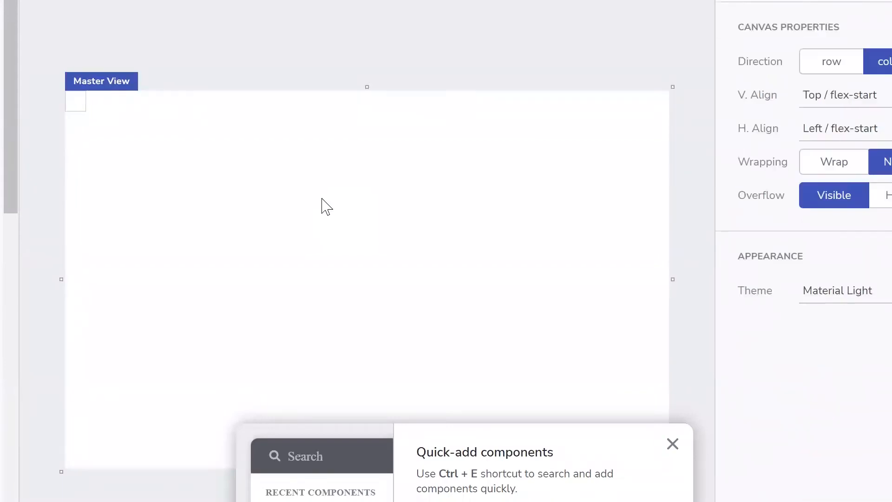
key("ctrl+e")
left_click(673, 444)
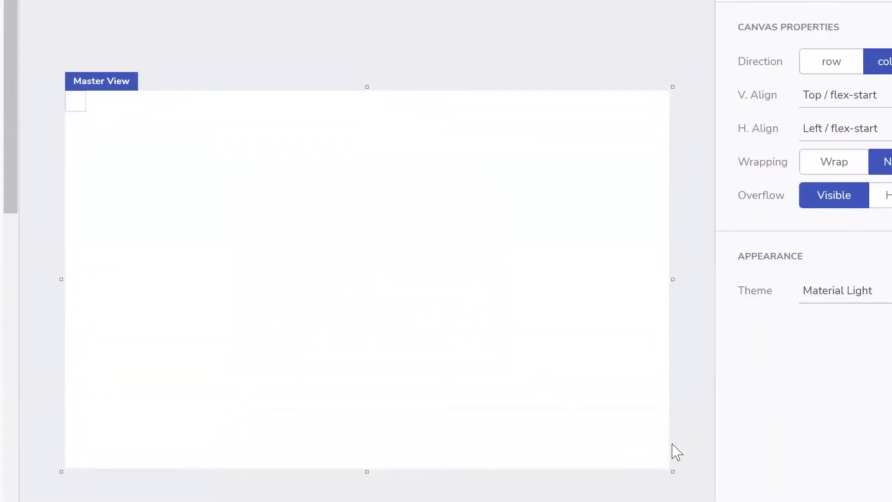
- Insert a Button through the Ctrl+E search for 'butt', then delete it
key("ctrl+e")
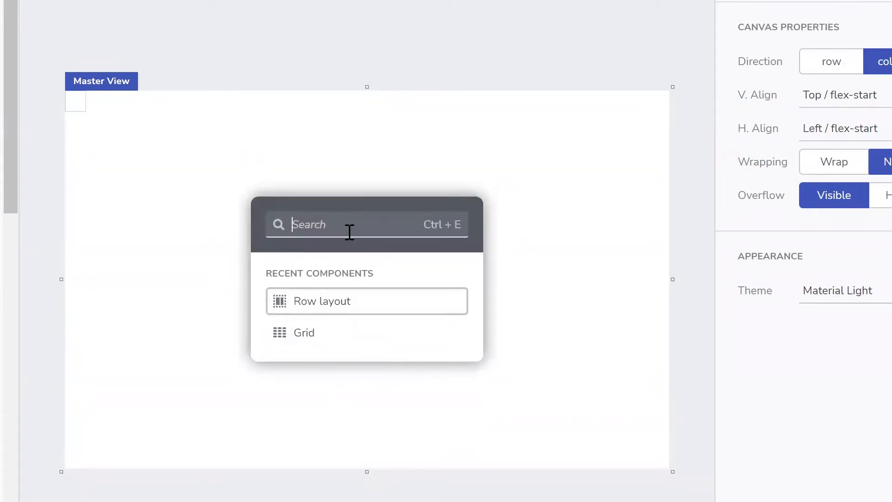
type("butt")
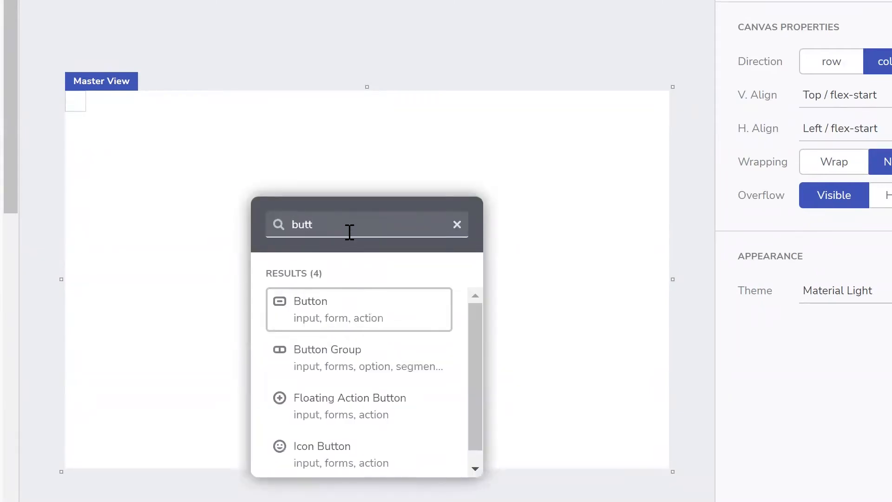
left_click(343, 310)
left_click(344, 317)
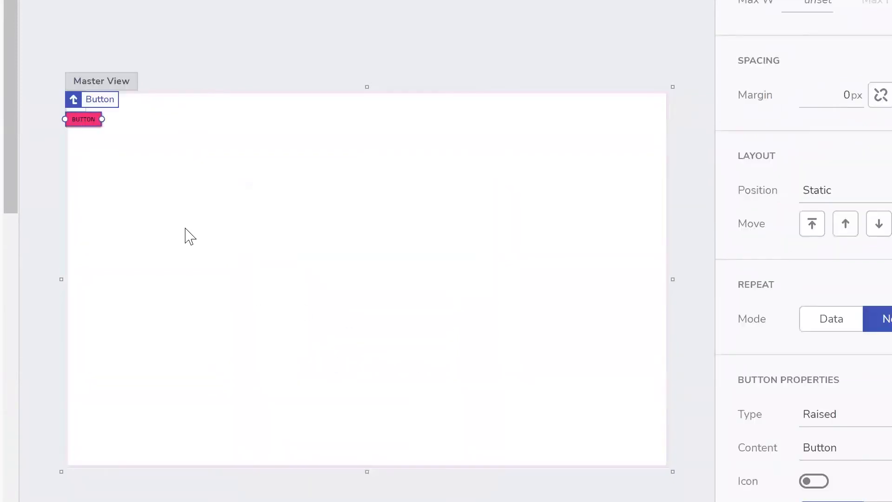
key("Delete")
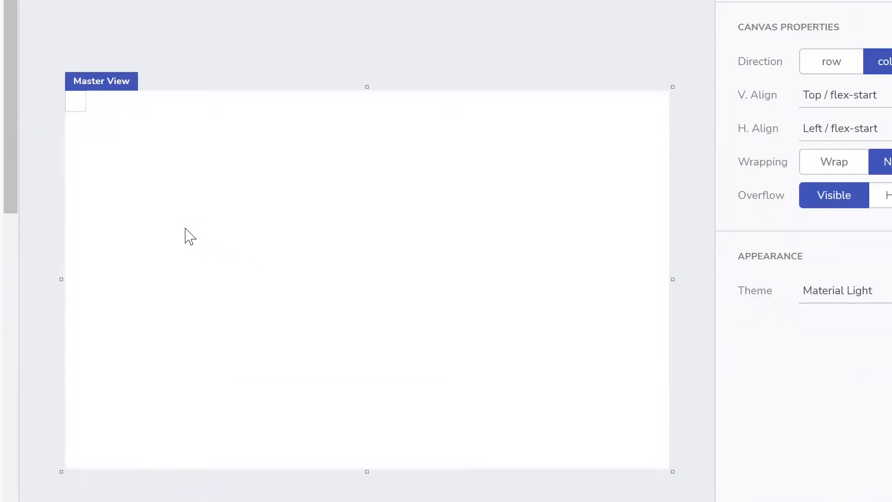
- Add a second row layout to Master View through the Ctrl+E search for 'row'
key("ctrl+e")
type("row")
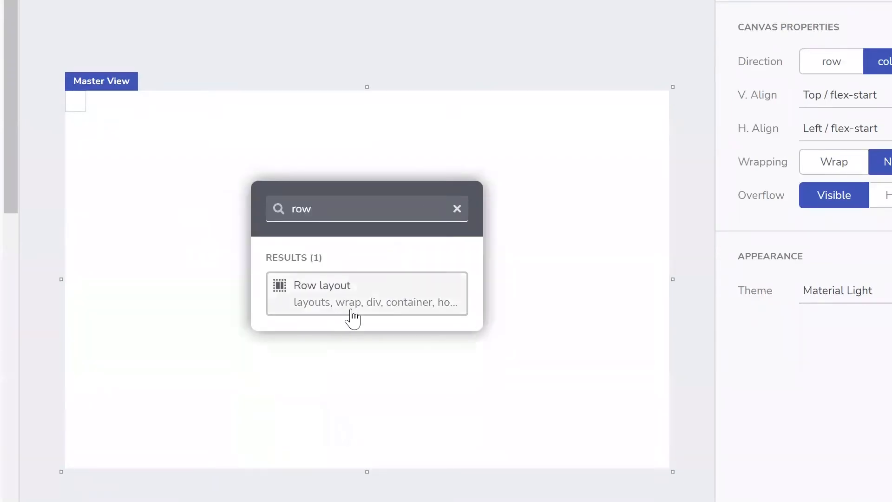
left_click(352, 313)
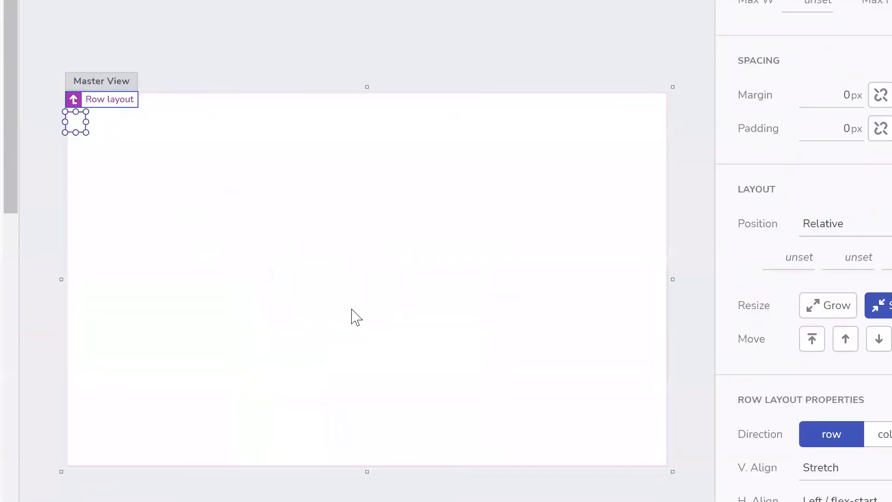
left_click(267, 337)
left_click(76, 105)
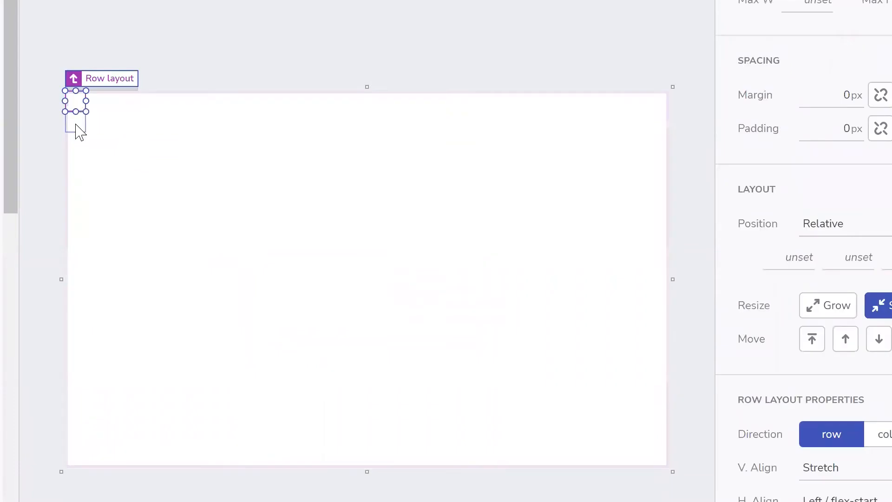
- Make the top row layout stretch to full width and grow to fill the height
left_click(181, 183)
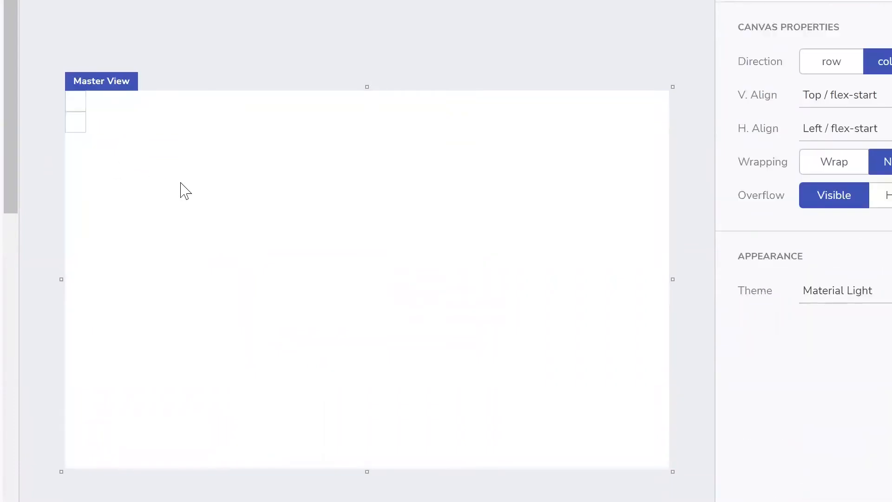
left_click(78, 109)
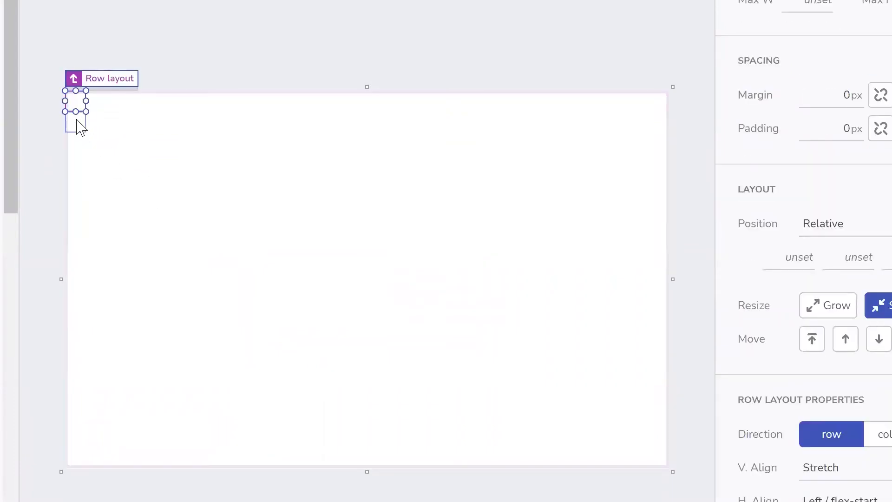
left_click(80, 126)
left_click(74, 110)
key("Return")
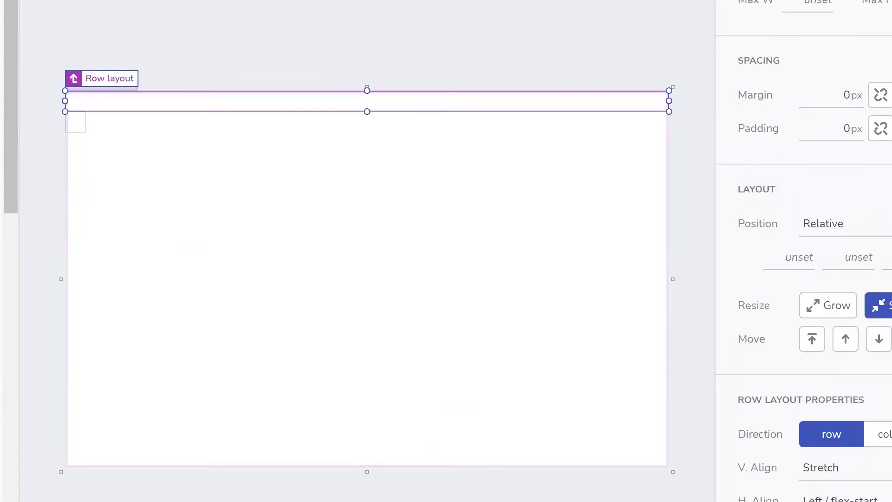
key("Return")
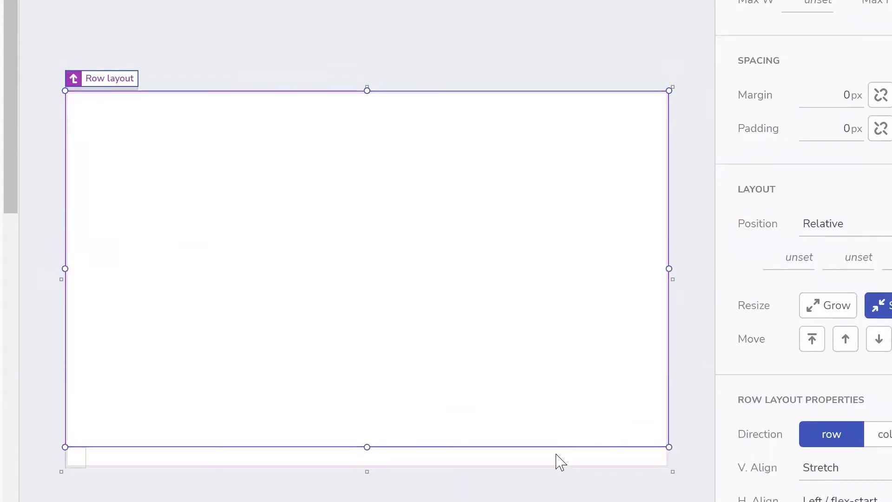
left_click(557, 454)
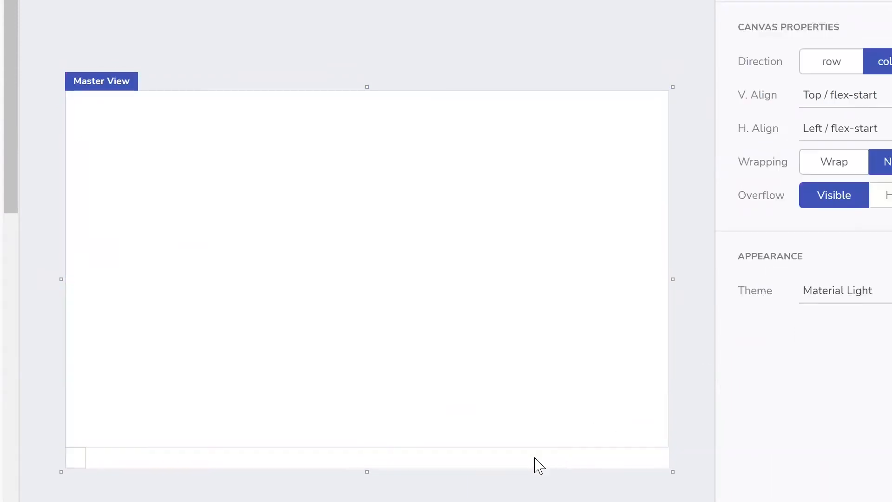
- Stretch the bottom row layout to full view width and half the view height
left_click(76, 465)
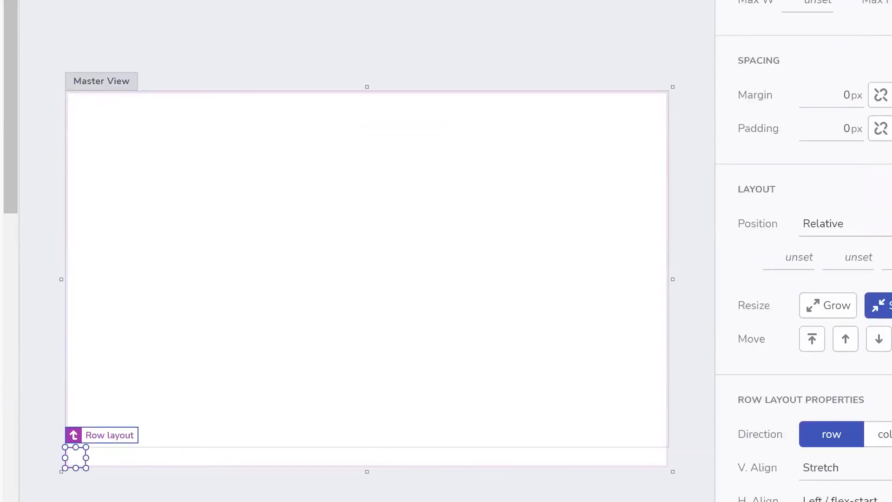
key("Return")
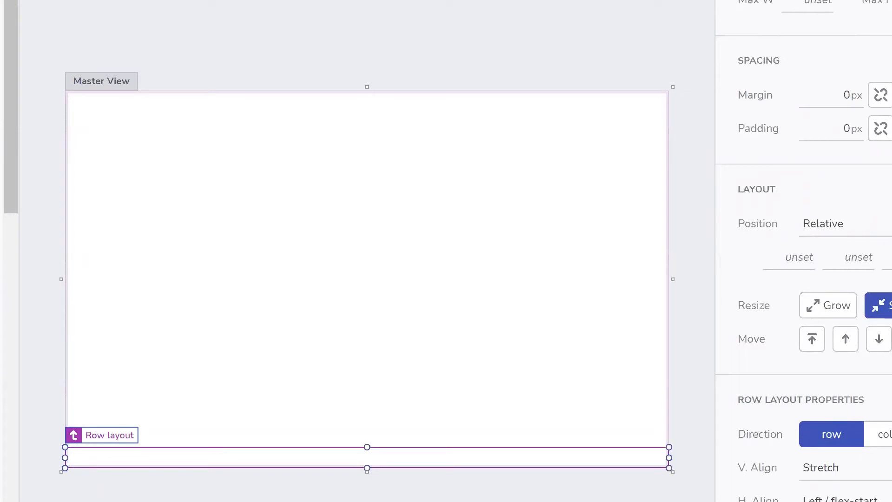
key("Return")
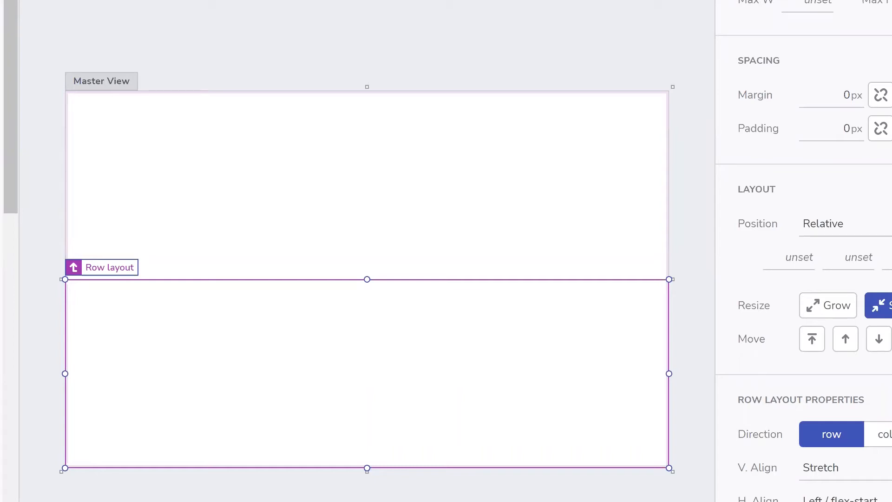
- Review the Position options, leaving Relative, then select the upper, lower and upper row layouts
left_click(878, 224)
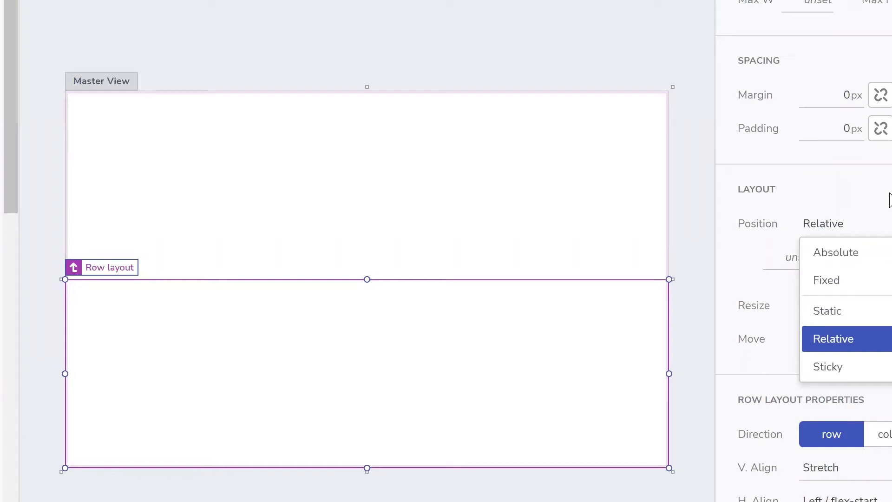
left_click(634, 149)
left_click(603, 141)
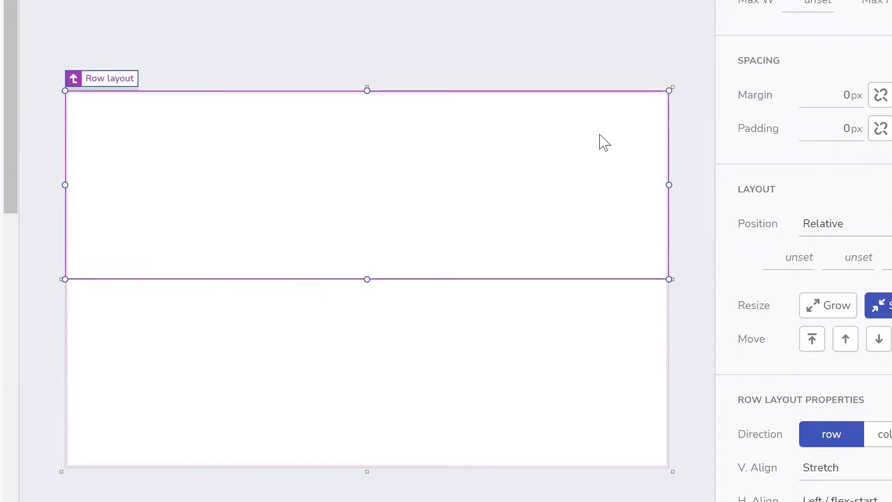
left_click(513, 349)
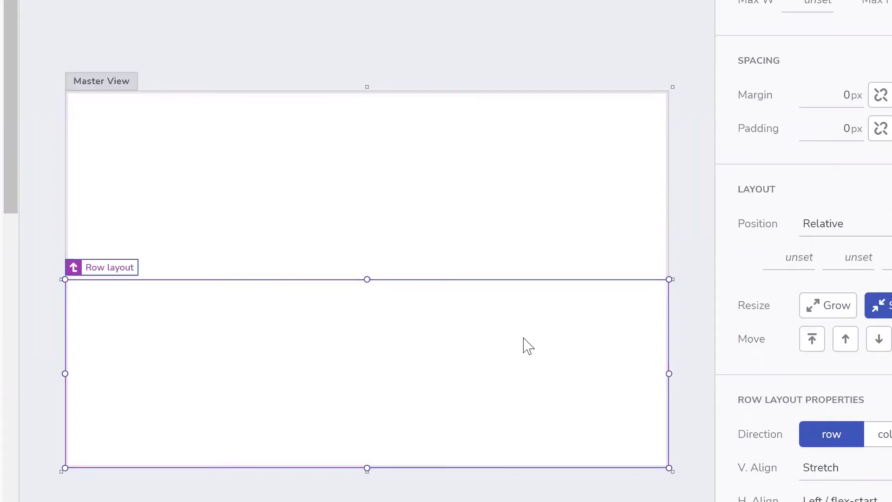
left_click(541, 180)
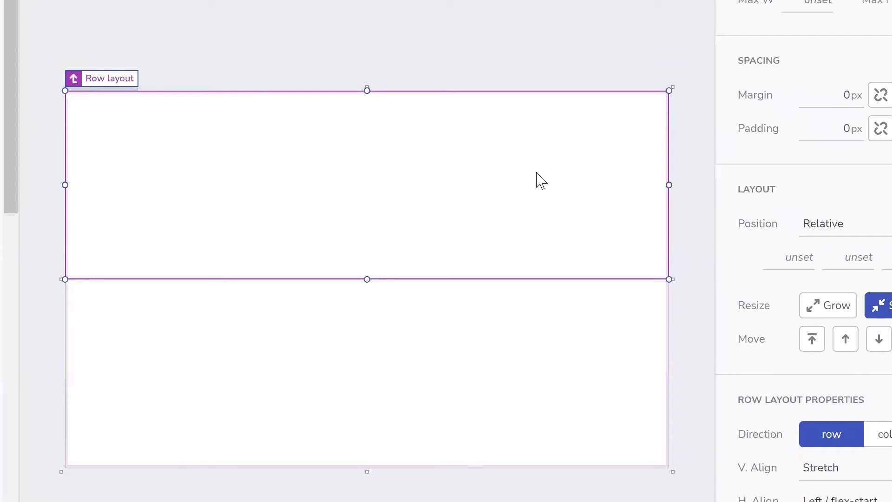
- Insert a Grid into the upper row layout via a 'grid' search, and another into the lower one
key("ctrl+e")
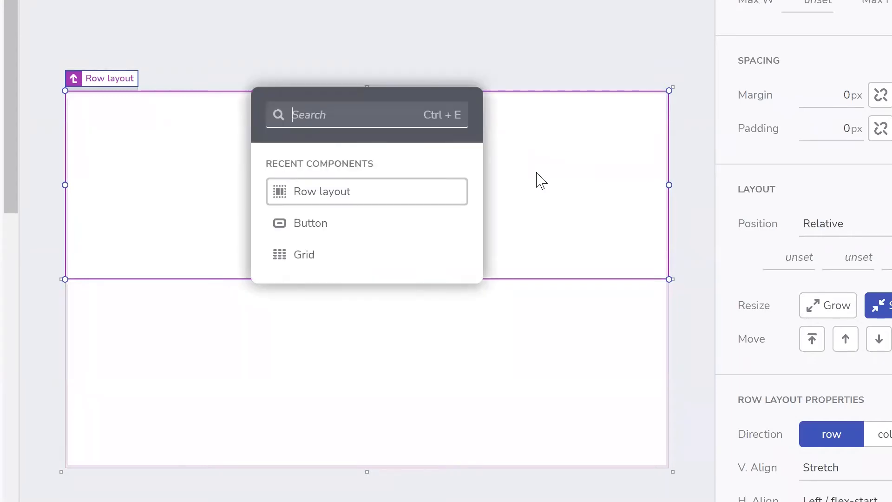
type("grid")
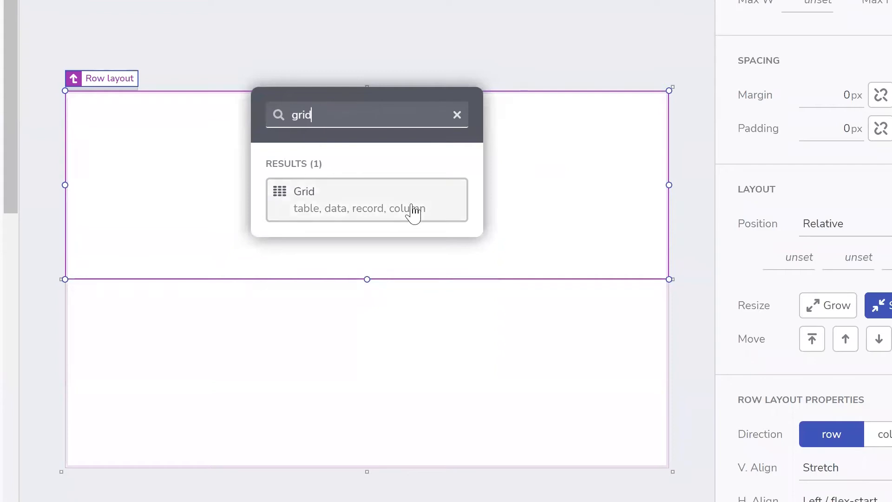
left_click(348, 204)
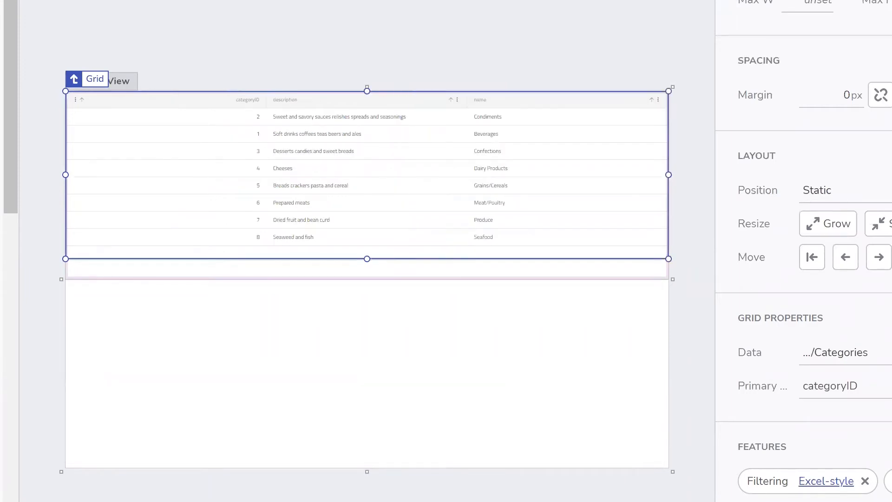
left_click(313, 372)
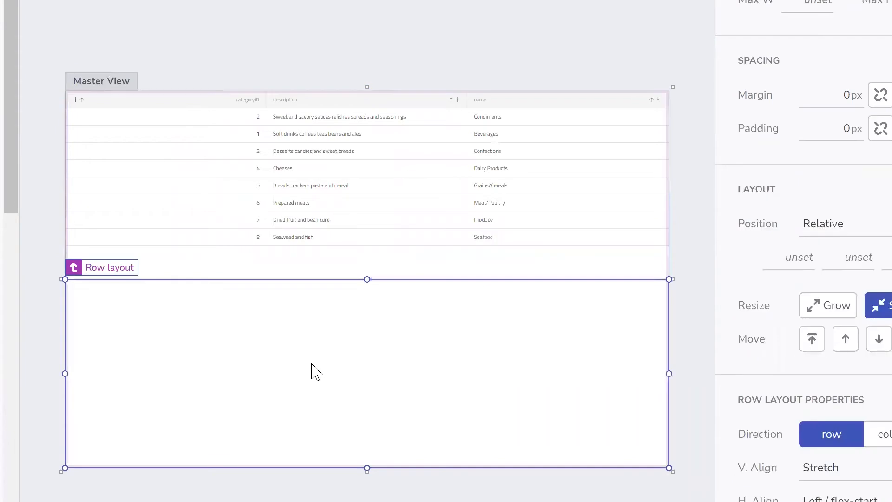
left_click(312, 371)
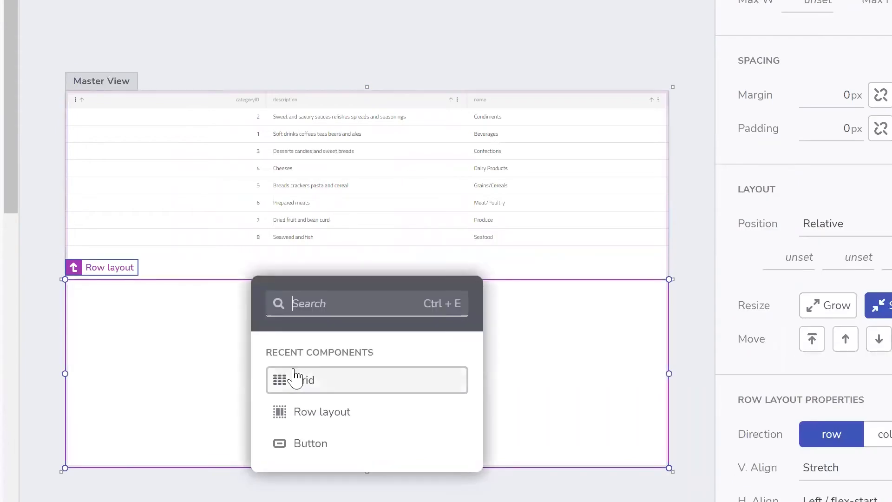
left_click(293, 377)
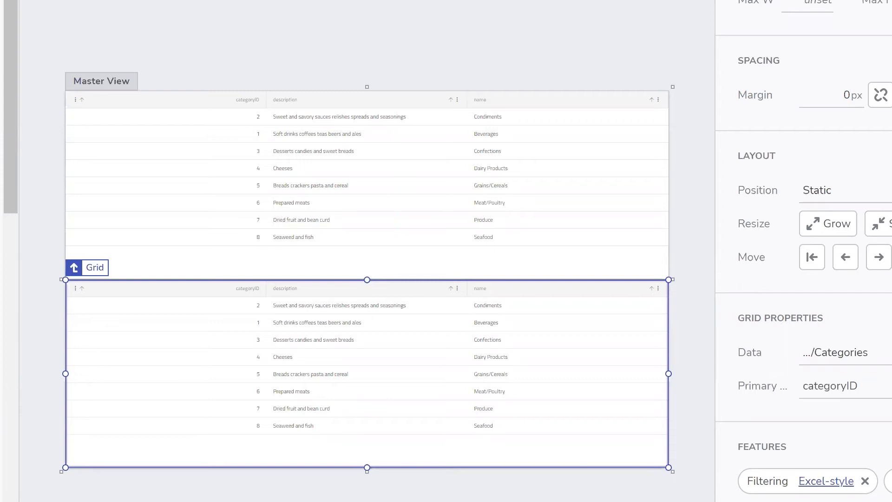
- Select the upper grid, then the lower grid, then the upper grid again
left_click(458, 203)
left_click(439, 348)
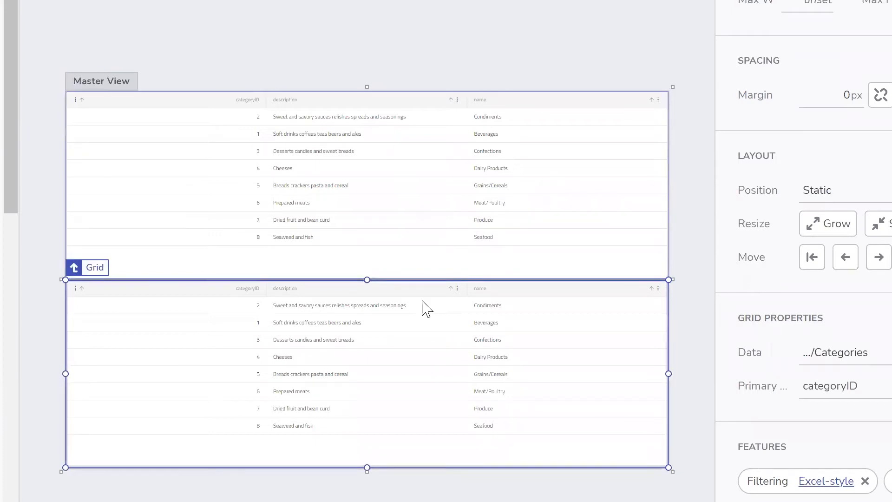
left_click(414, 234)
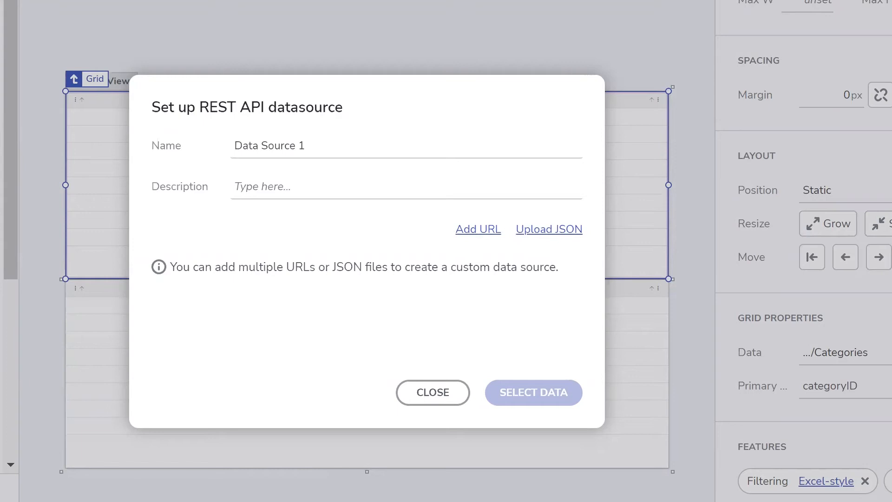
- Paste the excel2json.io URL into the new REST data source and confirm it
left_click(482, 230)
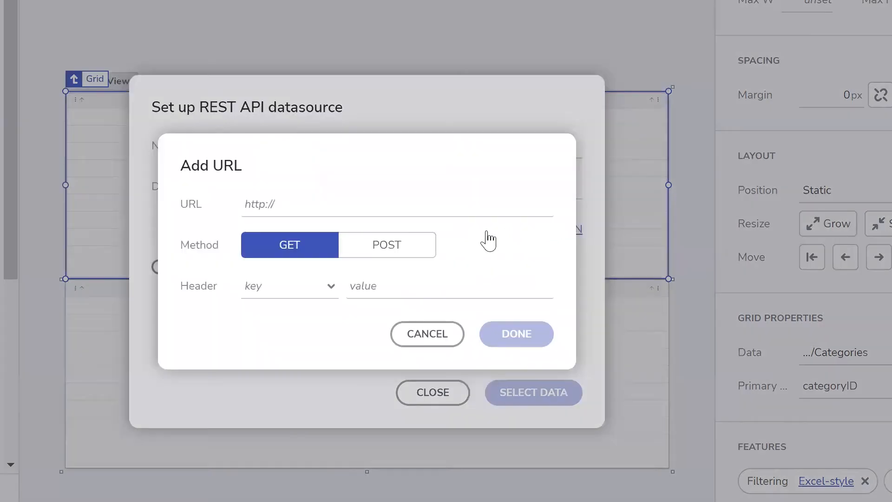
left_click(316, 199)
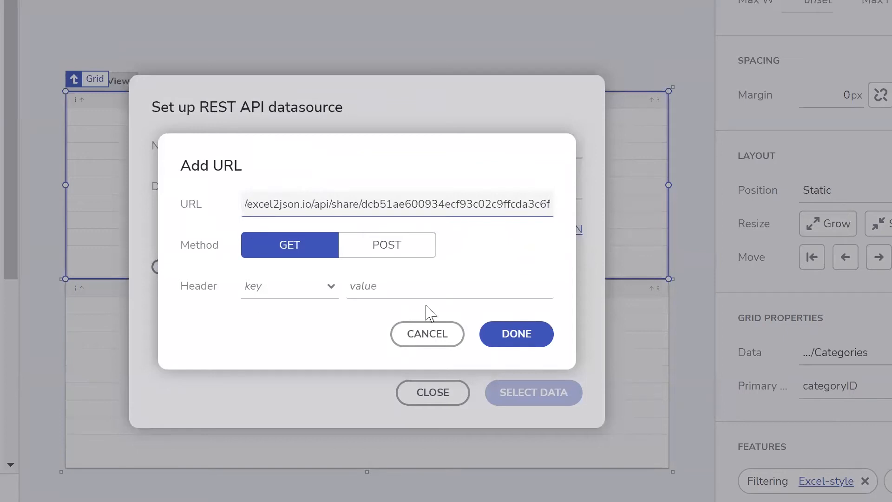
left_click(511, 338)
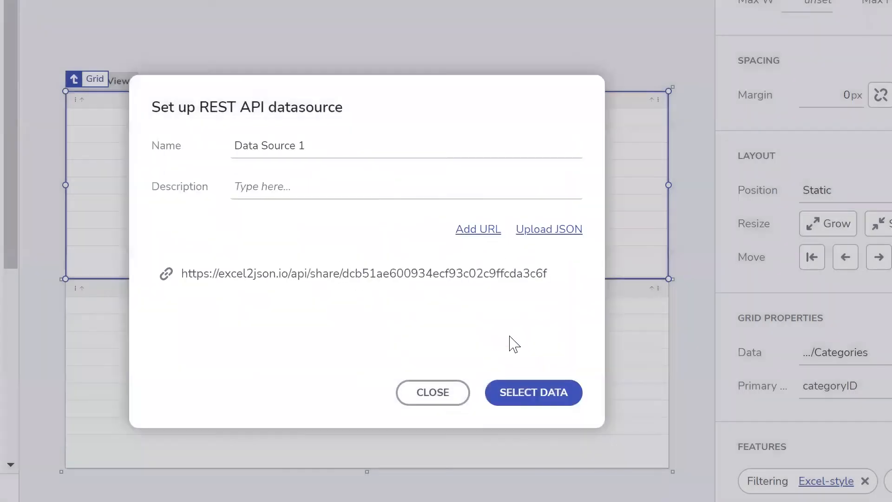
- Rename the data source to 'Webinar Data Source' and proceed to SELECT DATA
triple_click(338, 146)
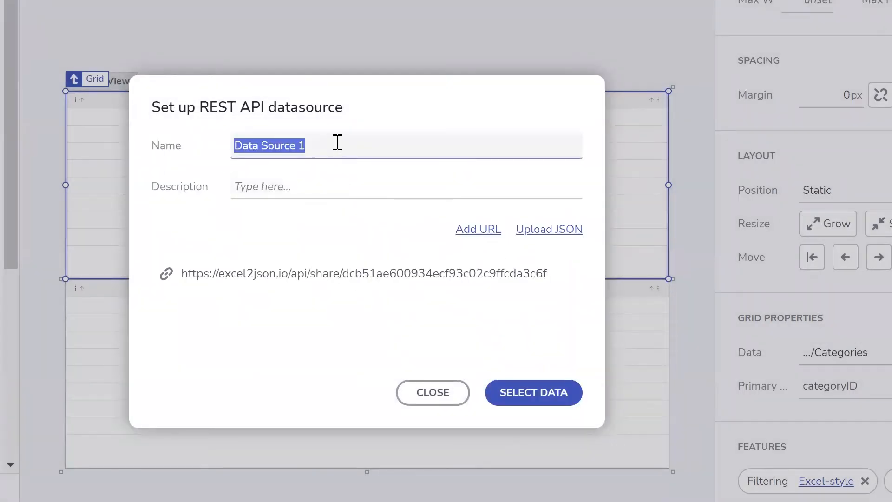
type("Webinar Data Source")
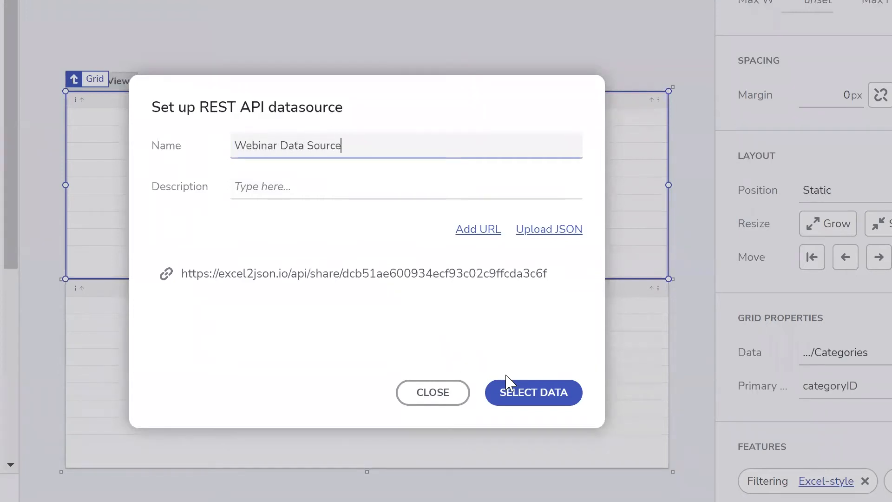
left_click(534, 395)
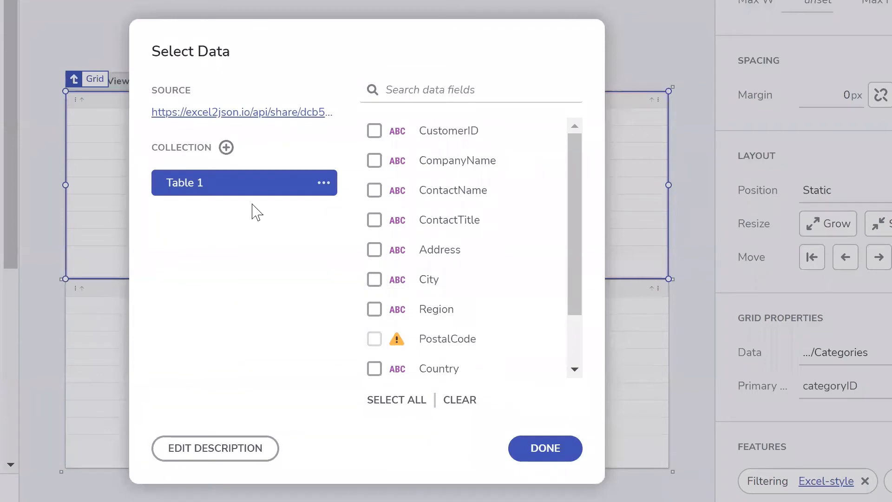
- Rename the Table 1 collection to Customers
double_click(211, 183)
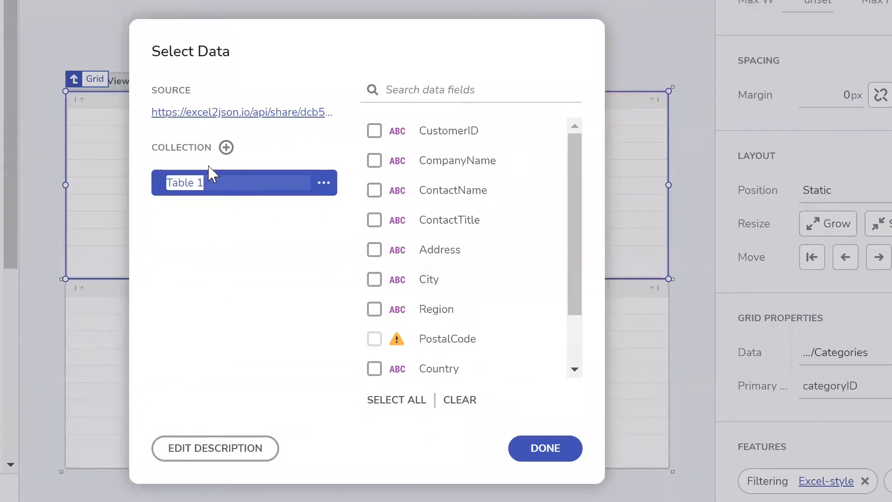
type("Customers")
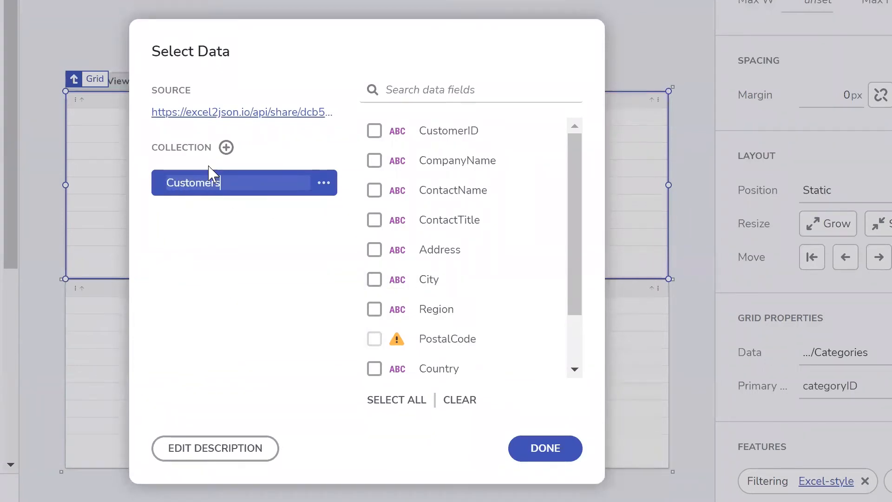
key("Return")
- Include all 11 fields, set PostalCode to String, and view the source URL's raw JSON
left_click(393, 400)
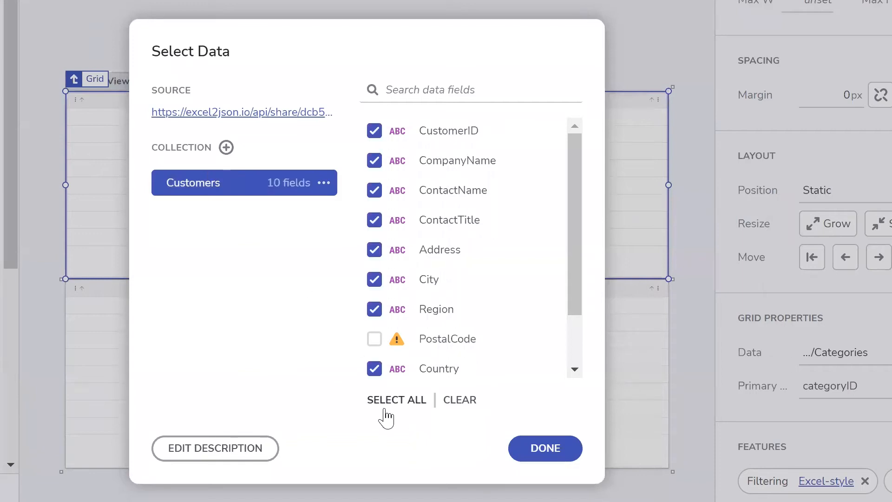
left_click(396, 342)
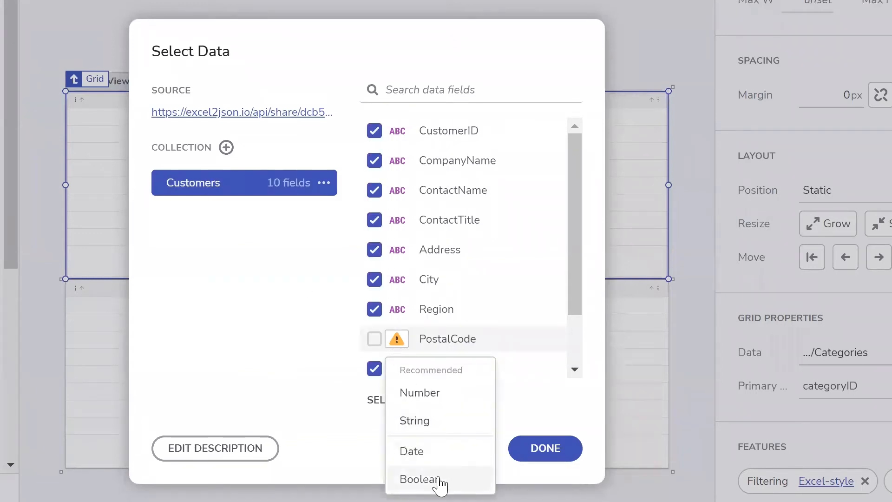
left_click(438, 422)
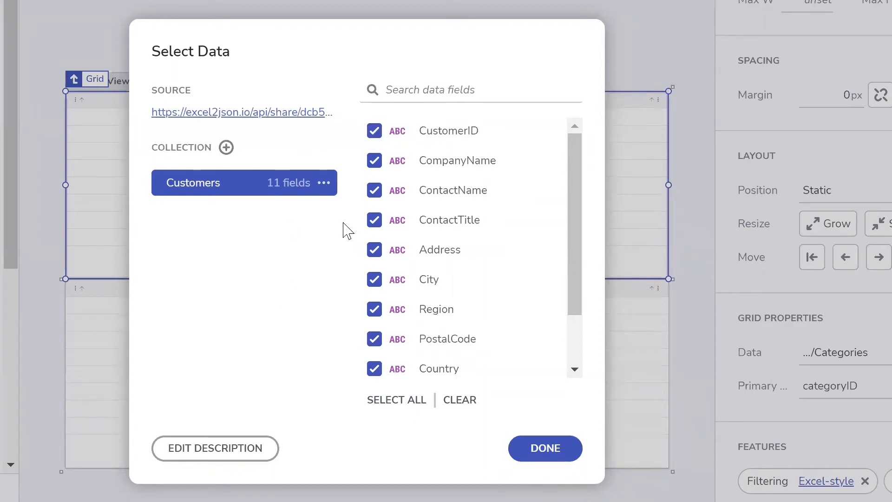
left_click(204, 114)
scroll(62, 248, "down", 15)
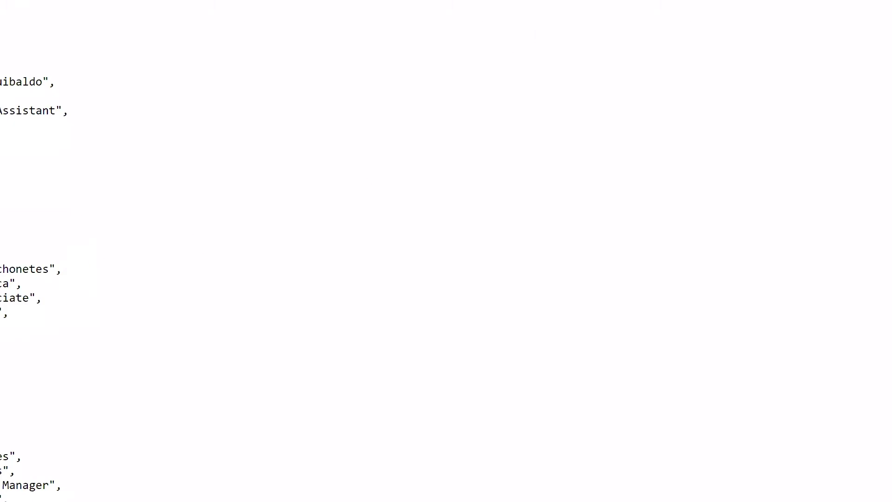
- Open a new Edge tab and enter excel2json.io in the address bar
key("ctrl+t")
type("exce")
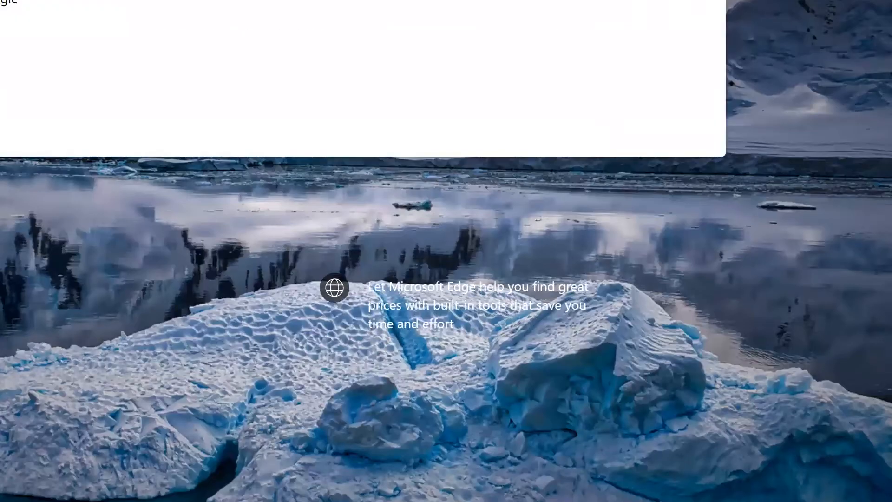
type("l2json")
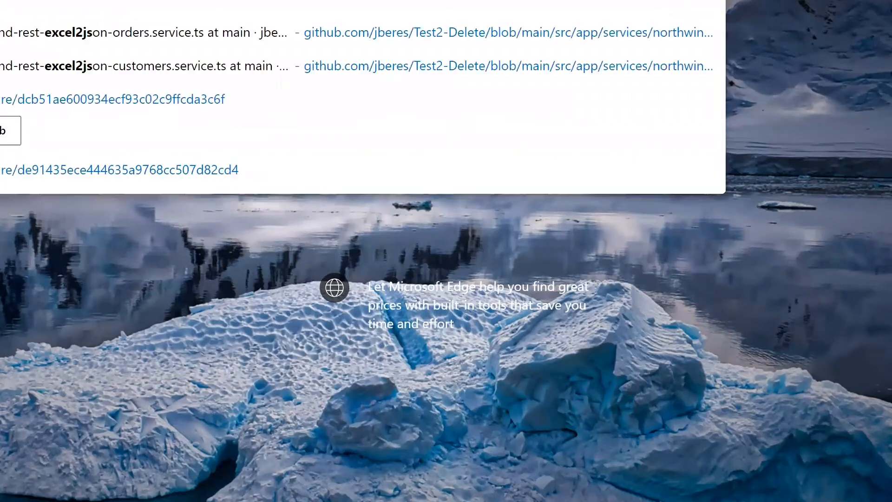
type(".io")
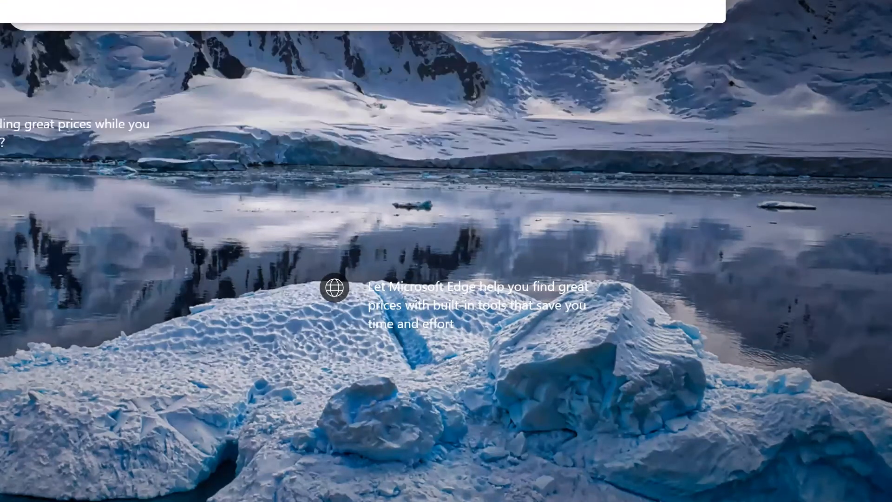